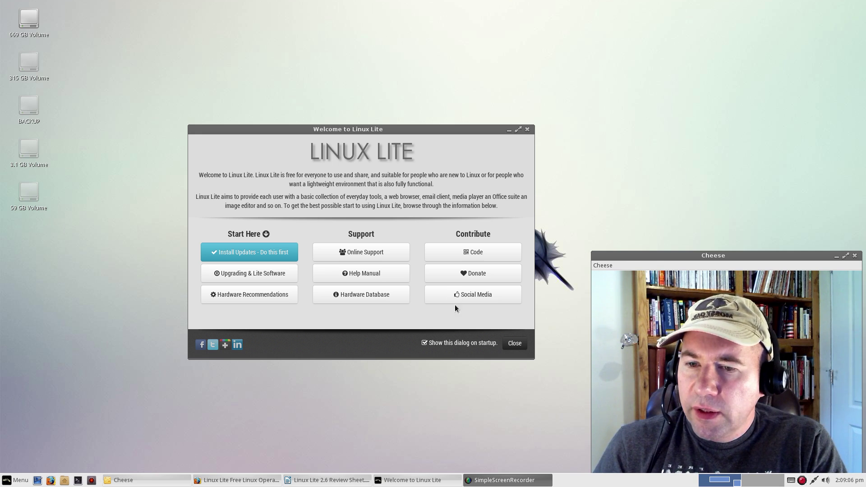
Dismiss the welcome window, then change the desktop wallpaper to the dark glass cubes image, briefly trying the car photo.
left_click(527, 130)
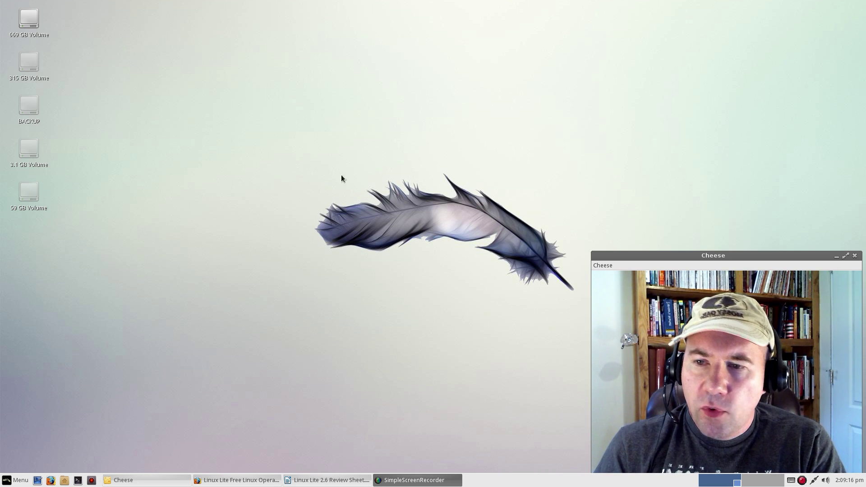
right_click(331, 167)
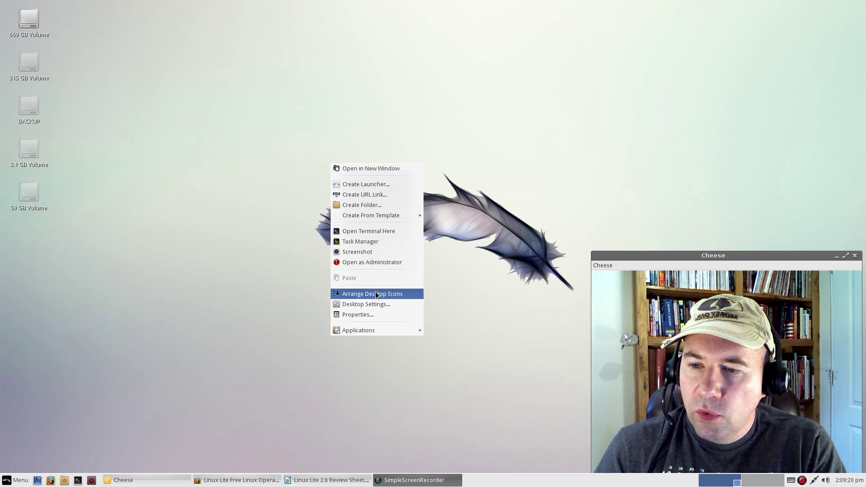
left_click(376, 305)
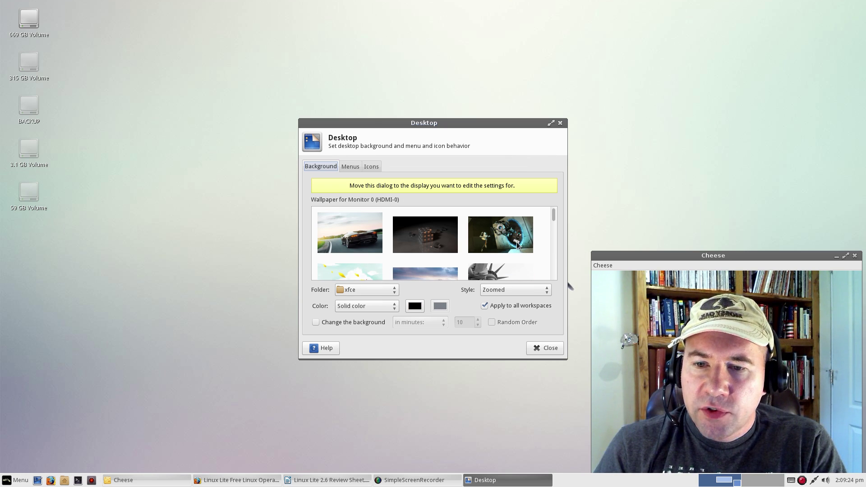
scroll(516, 242, "down", 5)
scroll(512, 244, "down", 6)
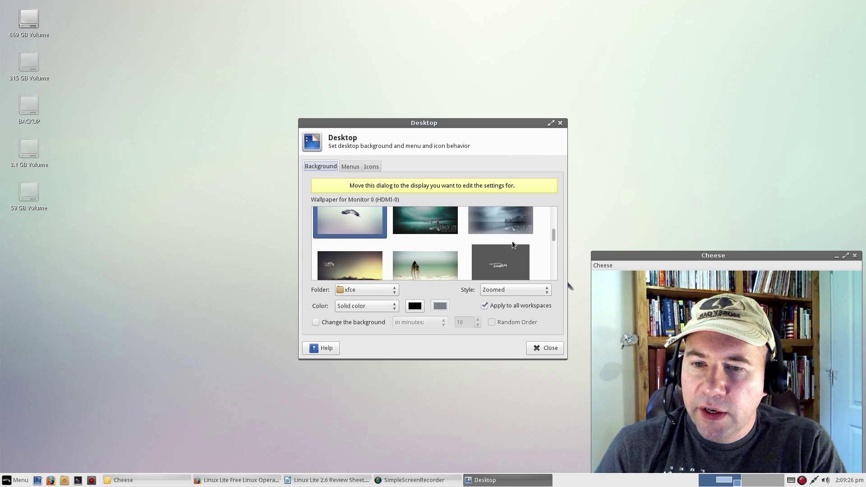
scroll(511, 242, "up", 8)
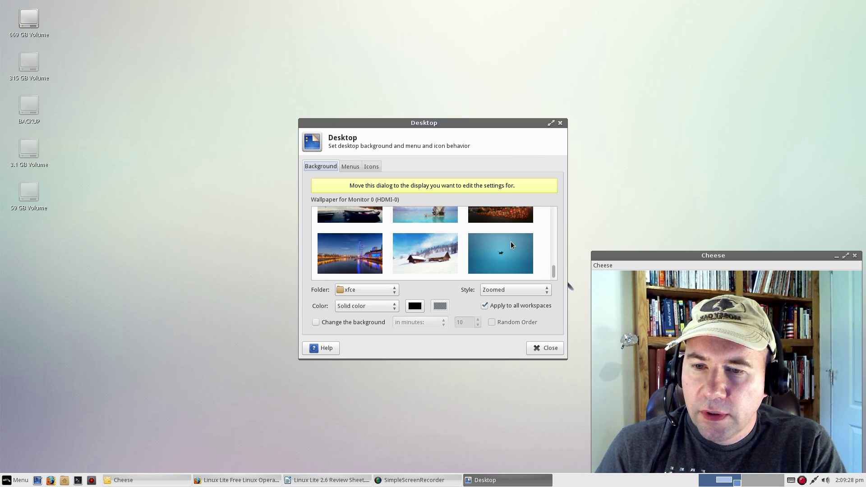
scroll(508, 240, "up", 5)
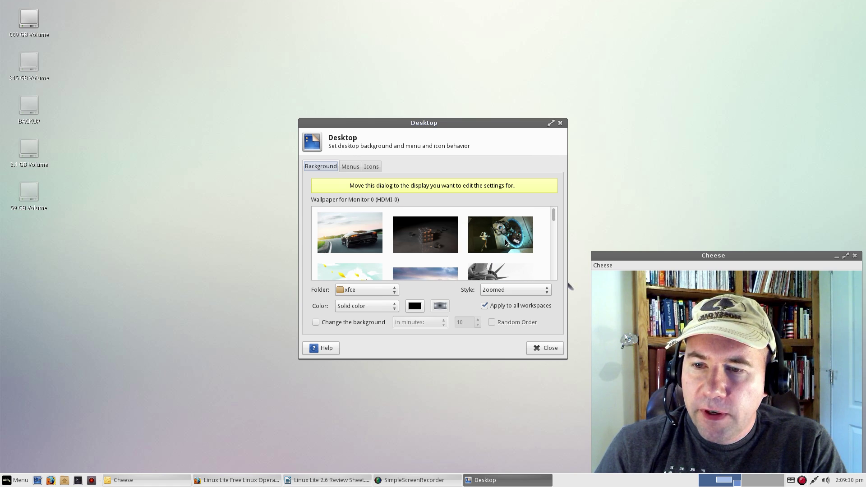
left_click(375, 250)
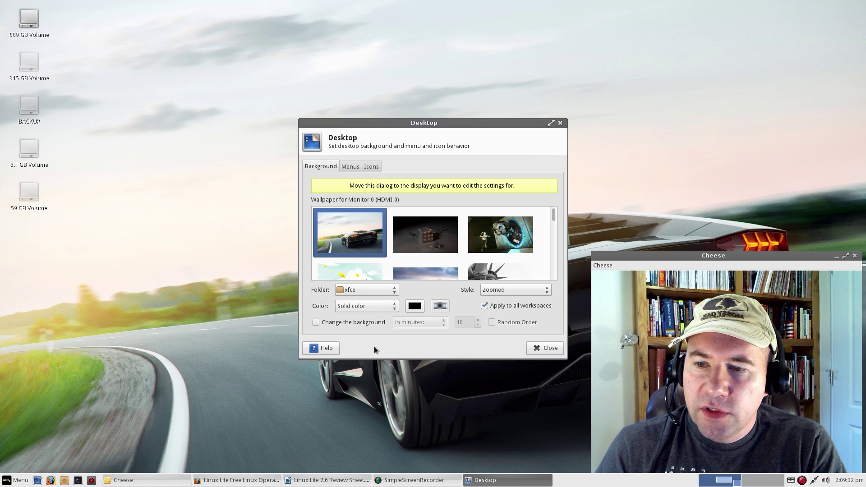
left_click(429, 235)
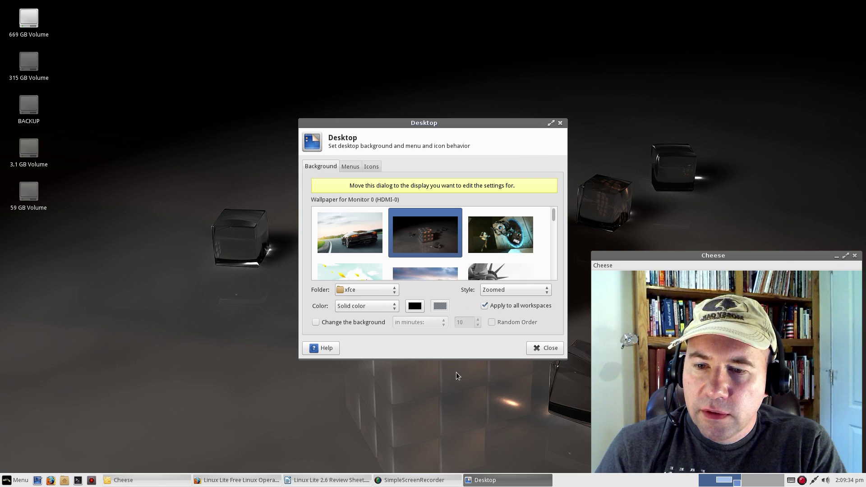
left_click(543, 349)
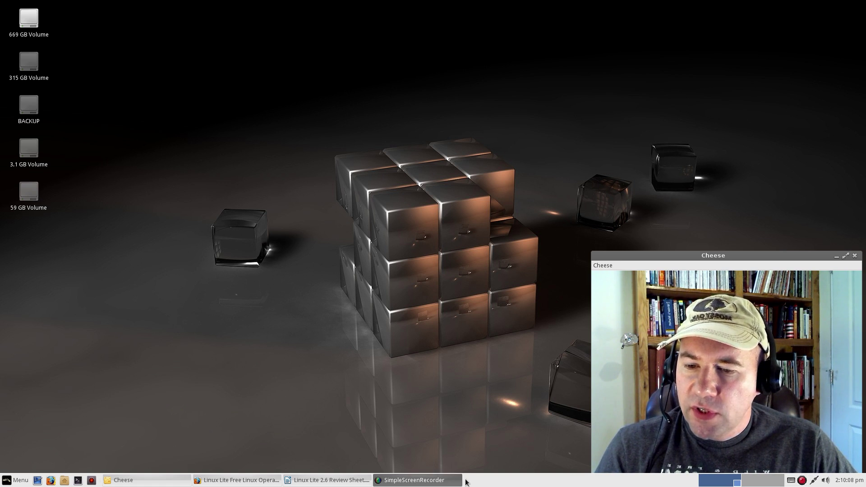
left_click(19, 481)
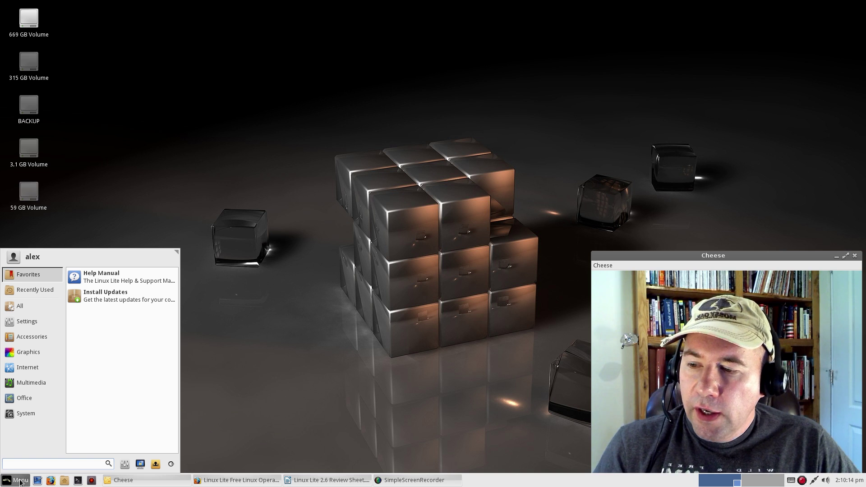
left_click(20, 481)
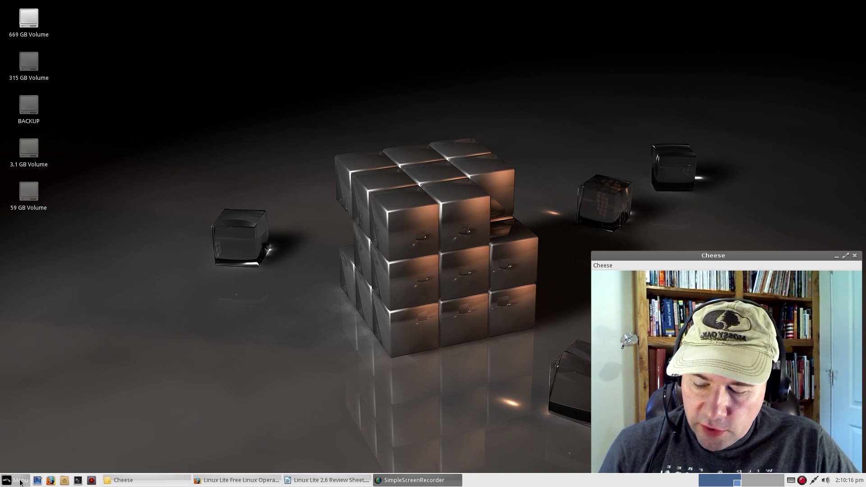
left_click(20, 481)
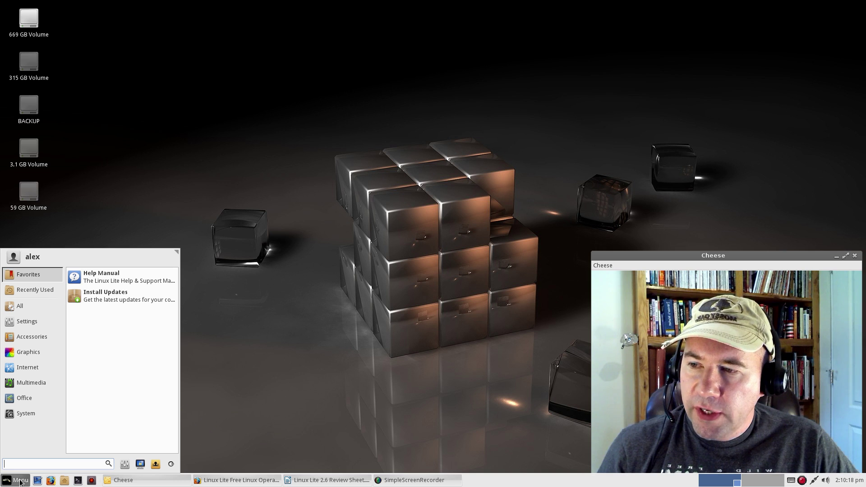
left_click(20, 481)
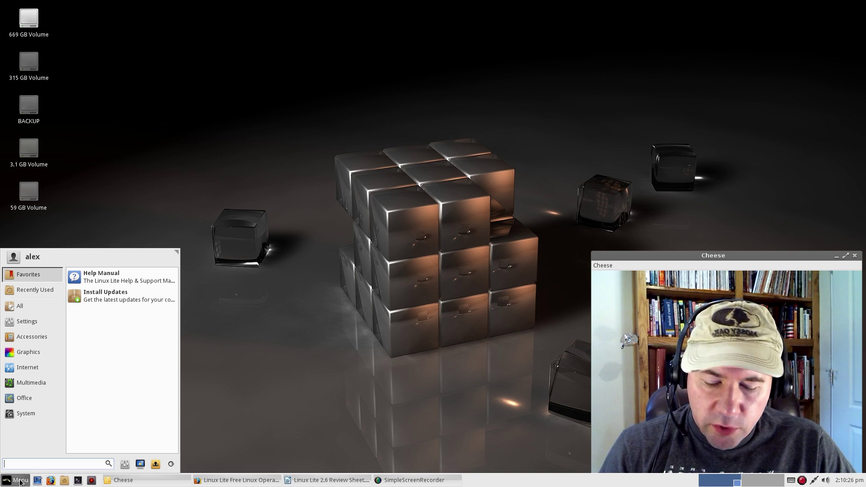
type("libreo")
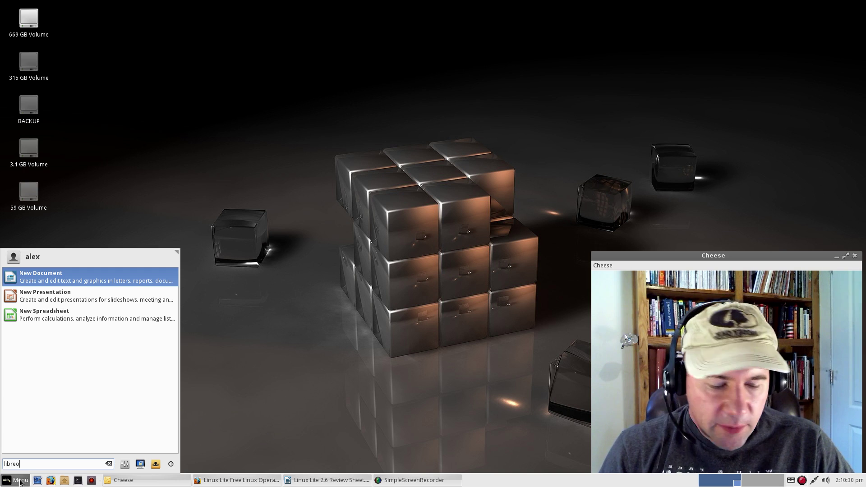
key("BackSpace")
key("BackSpace")
key("BackSpace")
key("BackSpace")
key("BackSpace")
key("BackSpace")
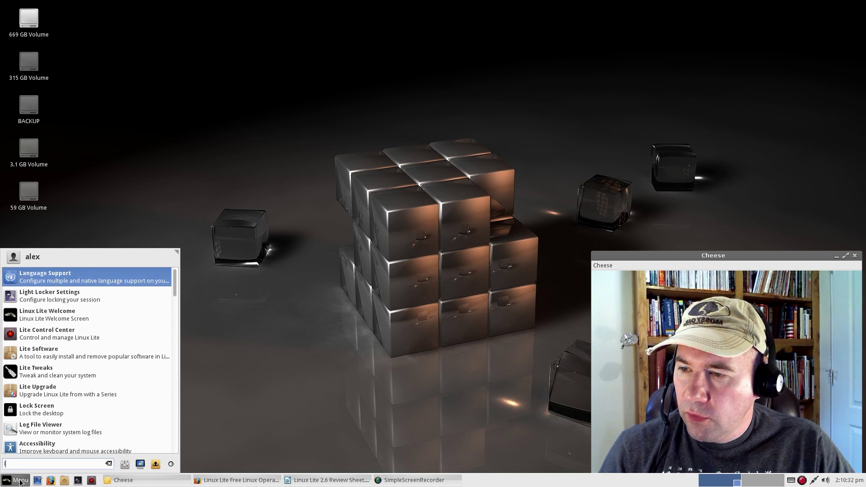
left_click(47, 306)
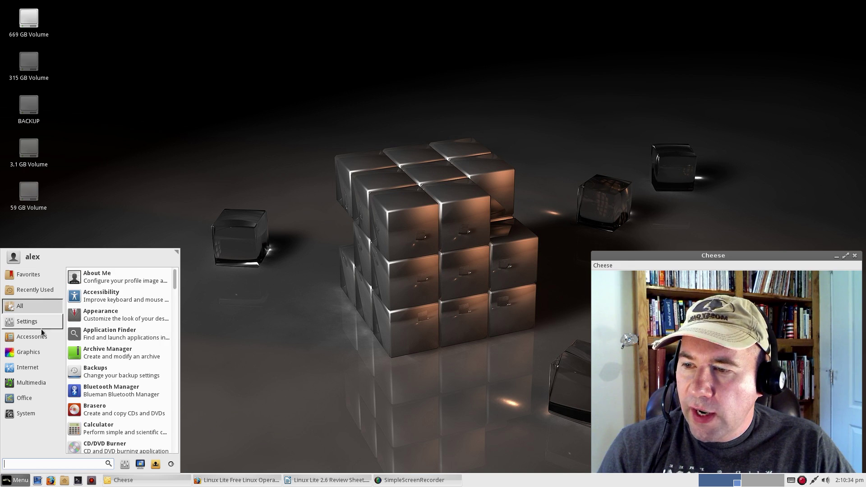
left_click(29, 367)
left_click(27, 413)
left_click(29, 382)
left_click(45, 307)
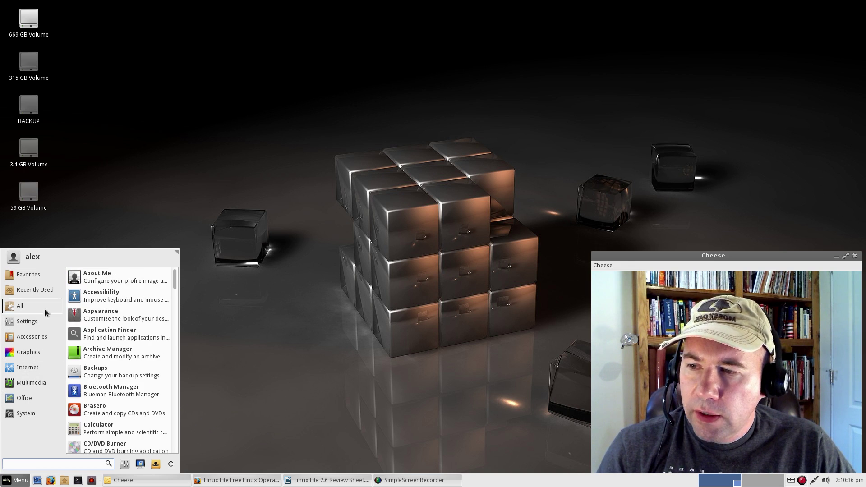
left_click(227, 354)
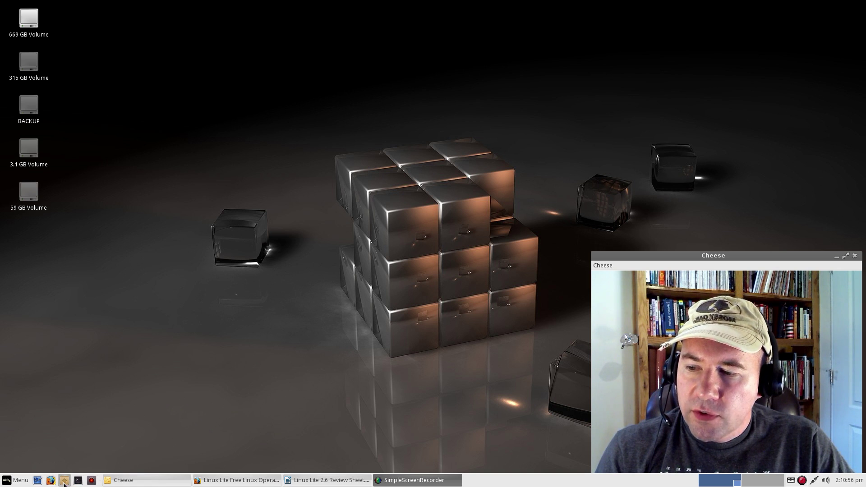
left_click(96, 481)
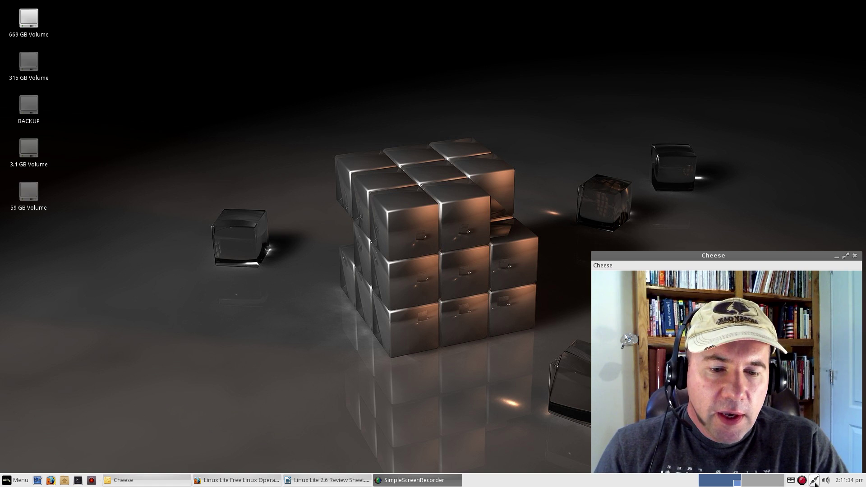
left_click(815, 481)
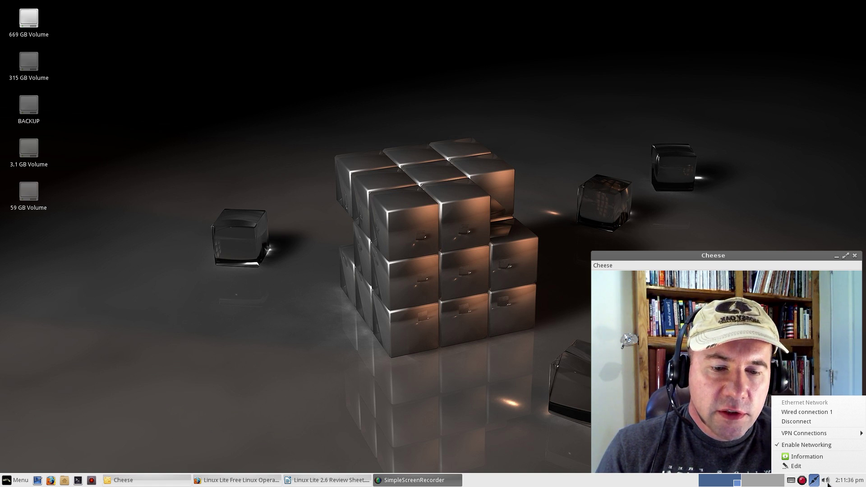
left_click(815, 481)
left_click(826, 481)
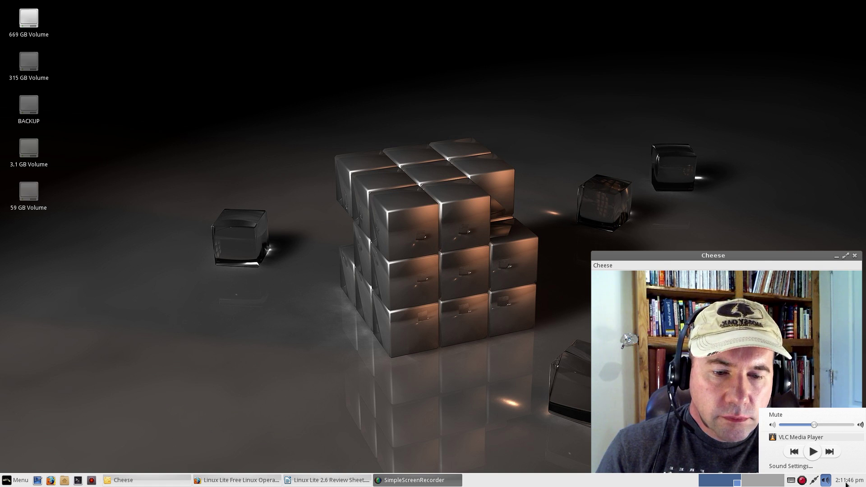
left_click(846, 484)
left_click(846, 484)
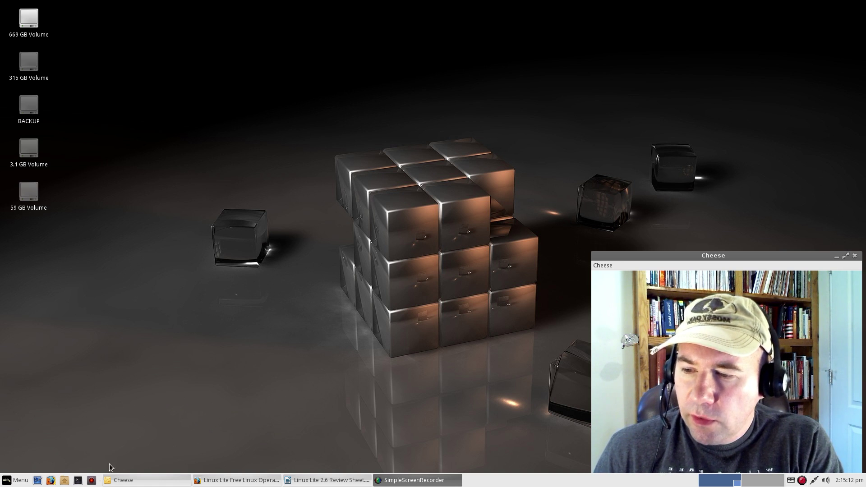
Launch Linux Lite Control Center from the panel's red quick-launch icon.
left_click(91, 481)
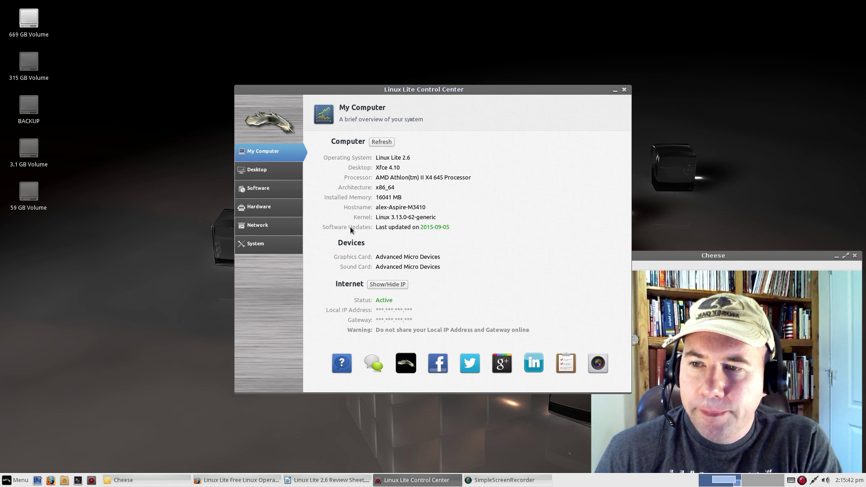
left_click(273, 171)
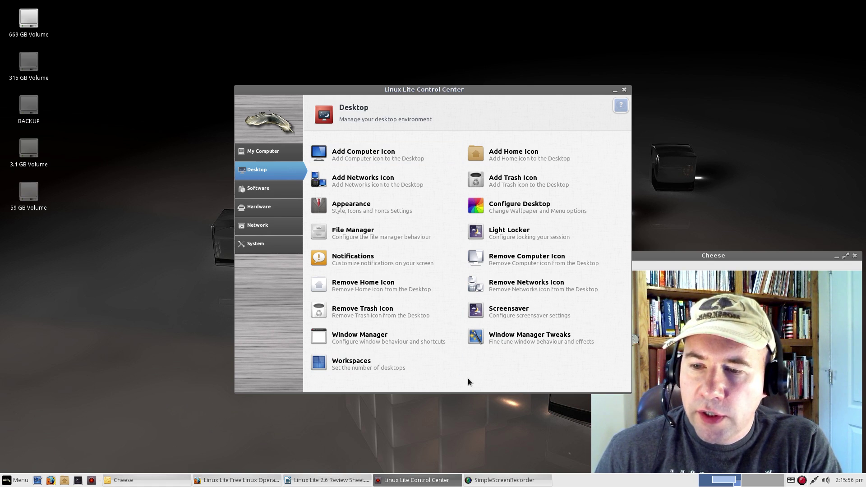
left_click(379, 340)
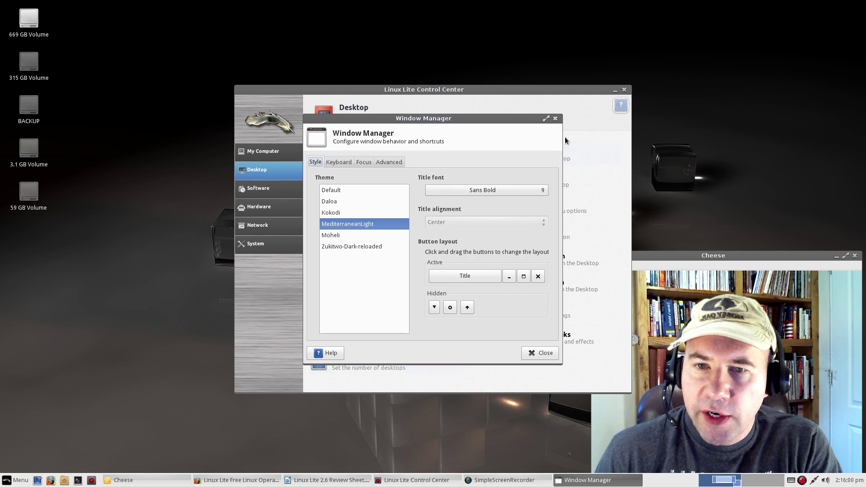
left_click(555, 118)
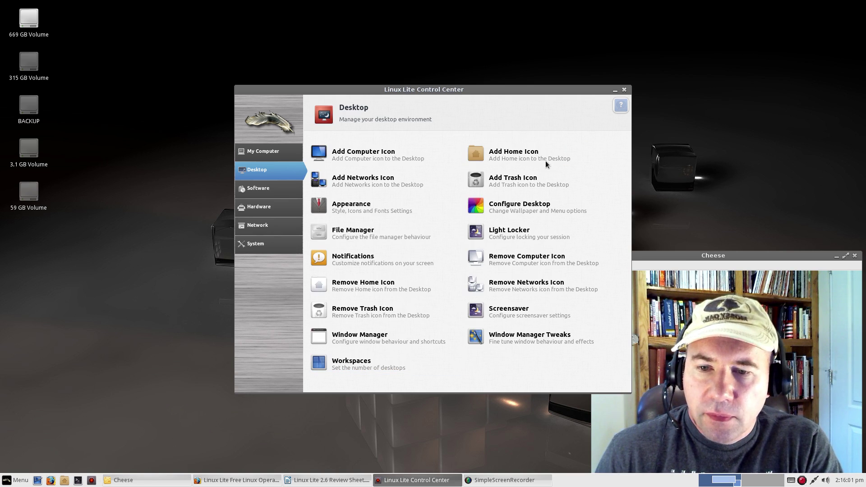
left_click(521, 344)
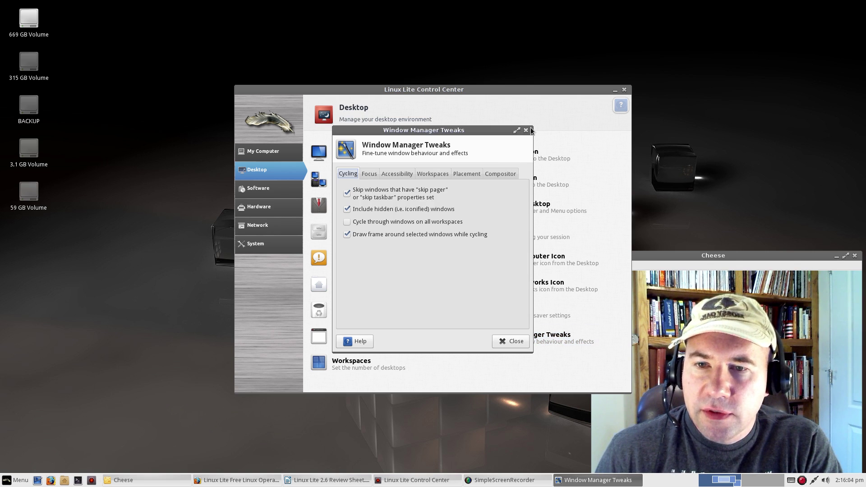
left_click(526, 130)
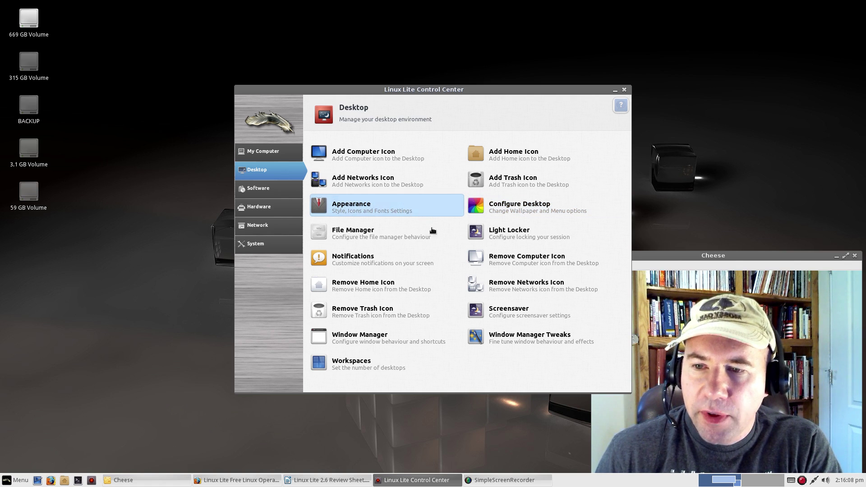
left_click(374, 205)
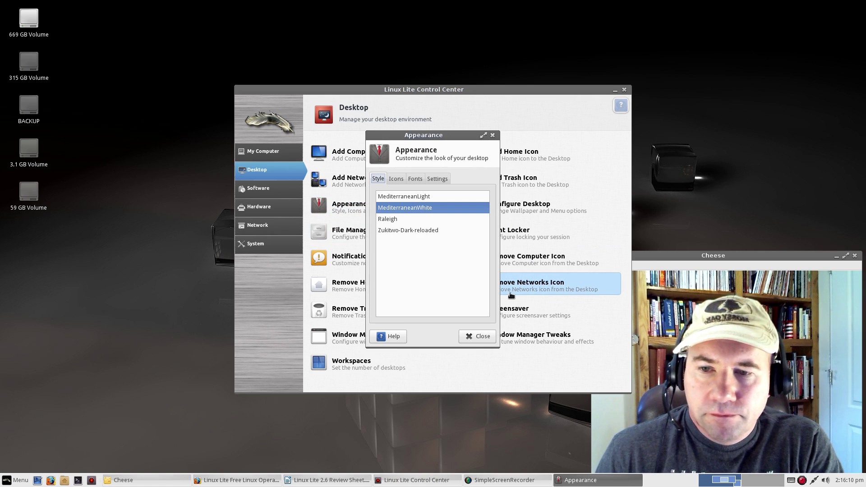
left_click(493, 136)
Browse the Control Center's Software, Hardware, Network and System tool pages.
left_click(261, 192)
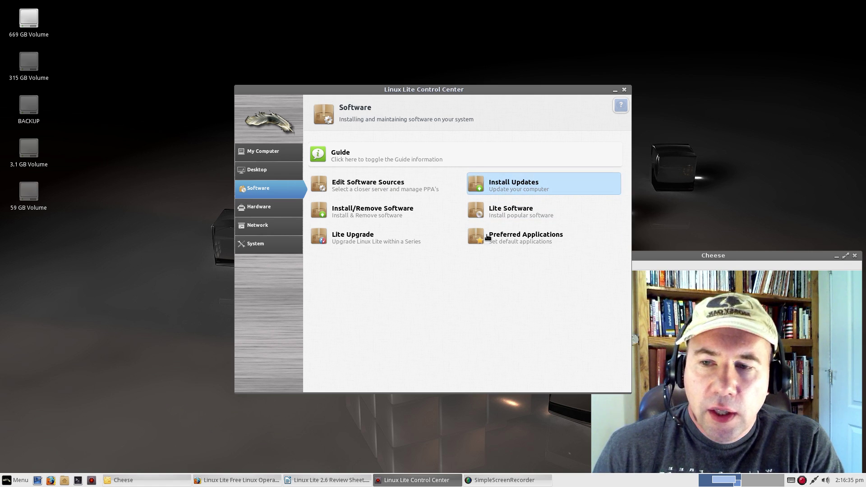
left_click(276, 213)
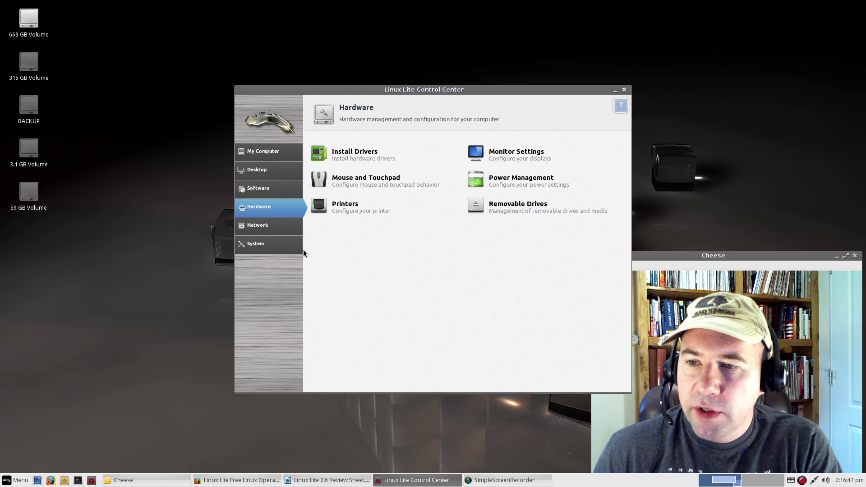
left_click(260, 229)
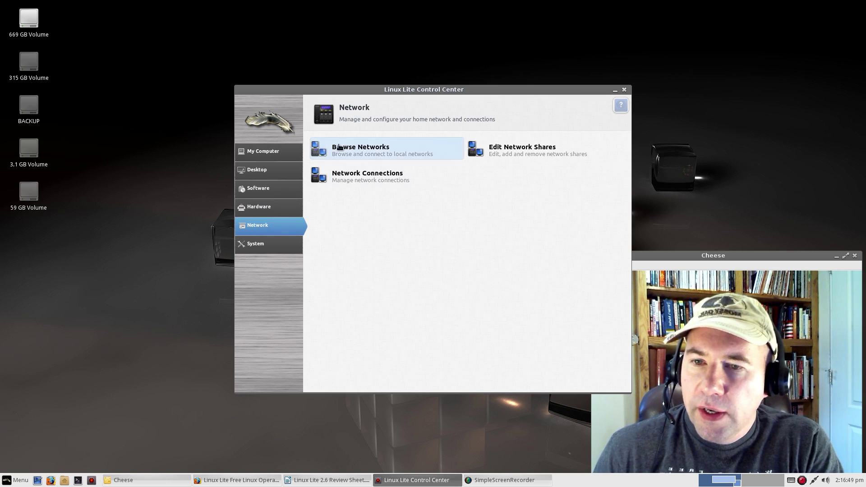
left_click(270, 244)
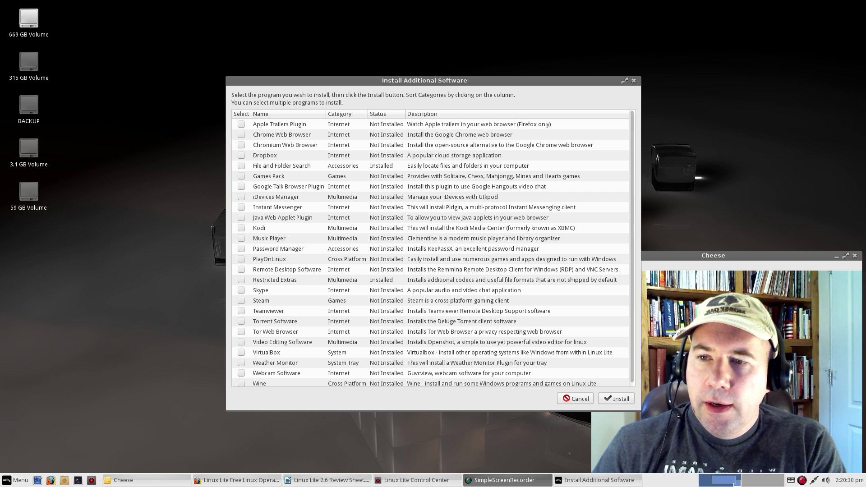
Move the software list aside and back, then mark Games Pack for installation.
left_click_drag(531, 80, 413, 322)
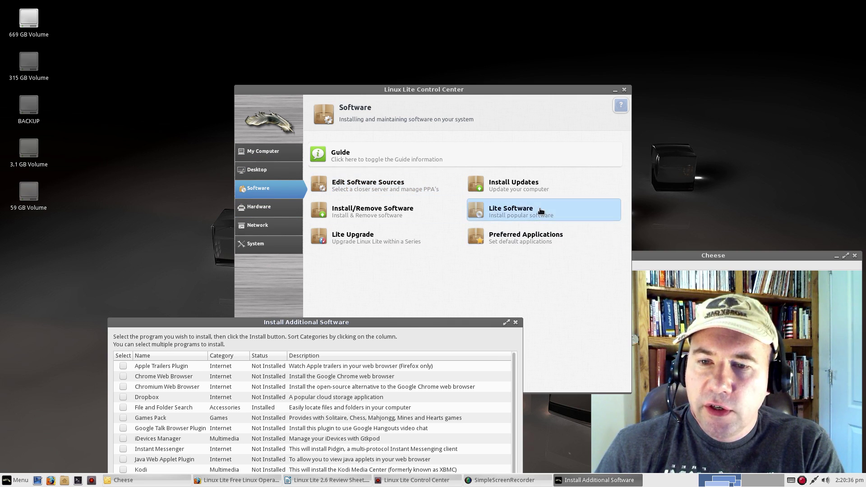
left_click_drag(376, 324, 497, 80)
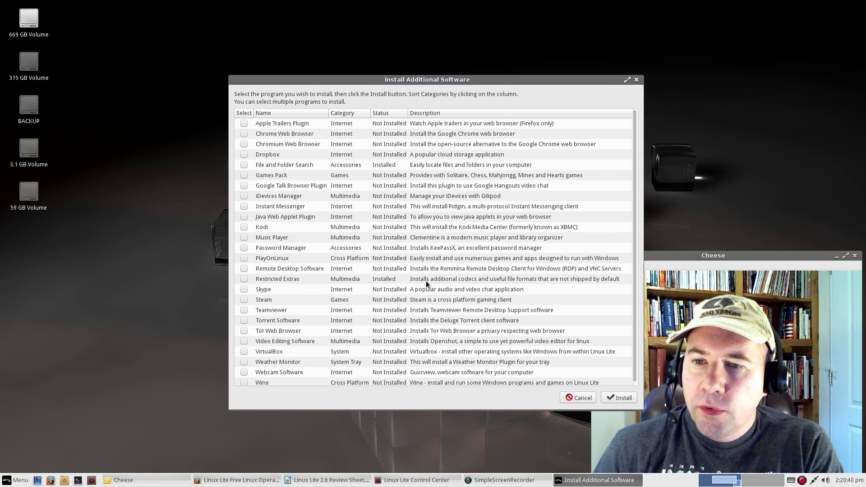
scroll(484, 228, "down", 1)
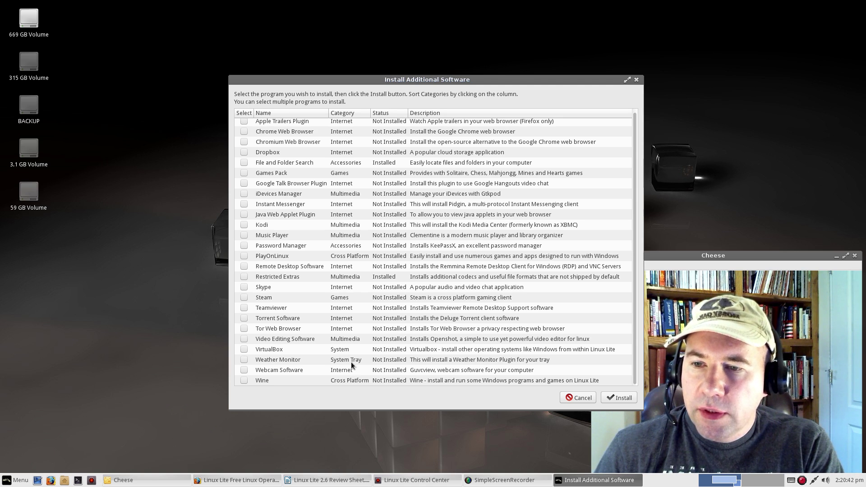
scroll(386, 214, "up", 1)
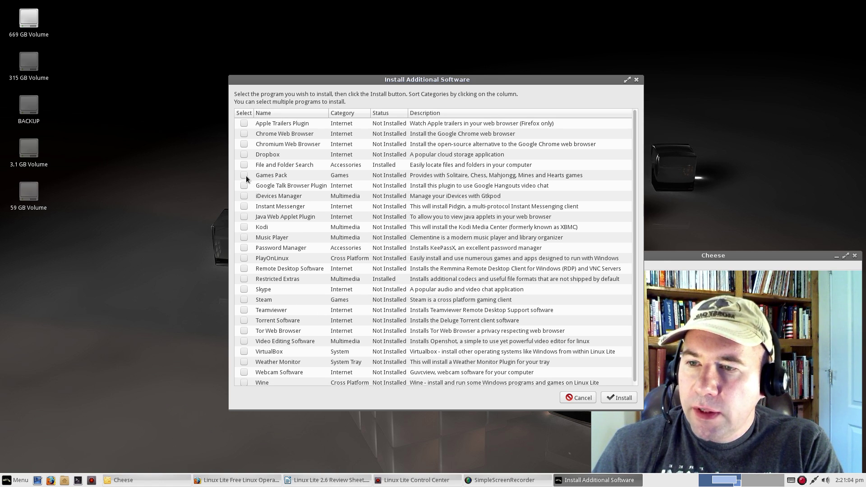
left_click(244, 176)
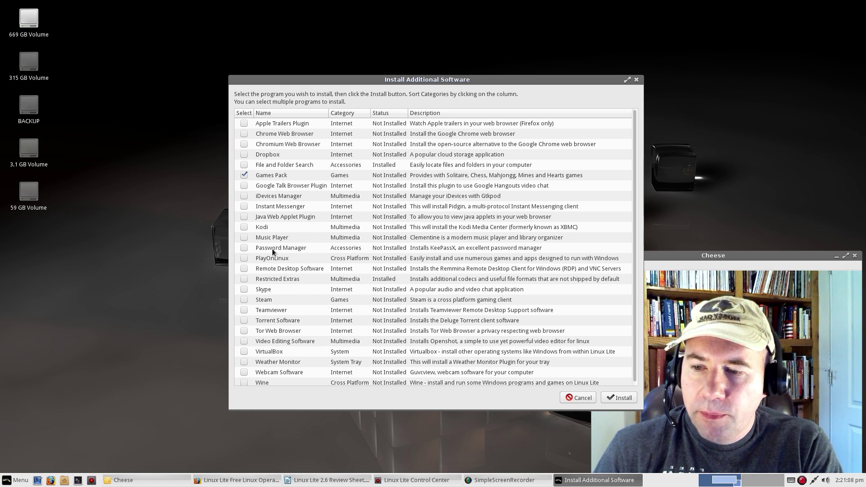
scroll(429, 318, "down", 1)
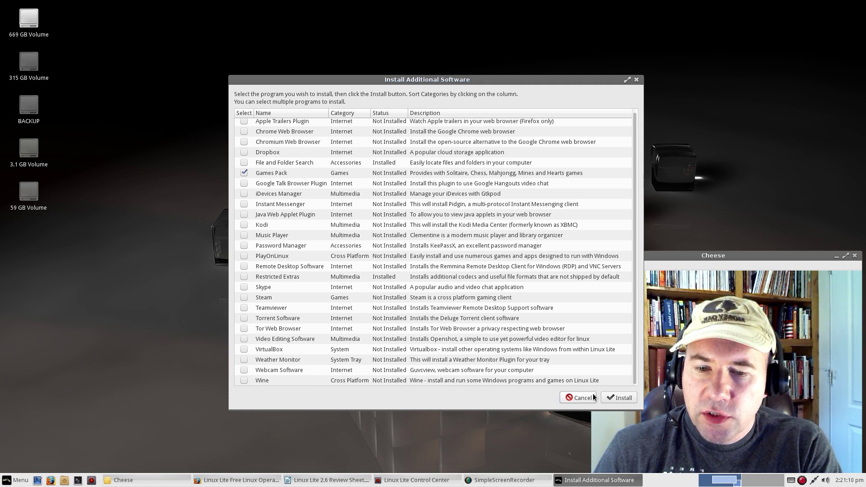
Install the marked Games Pack, confirming the Install Software prompt.
left_click(612, 398)
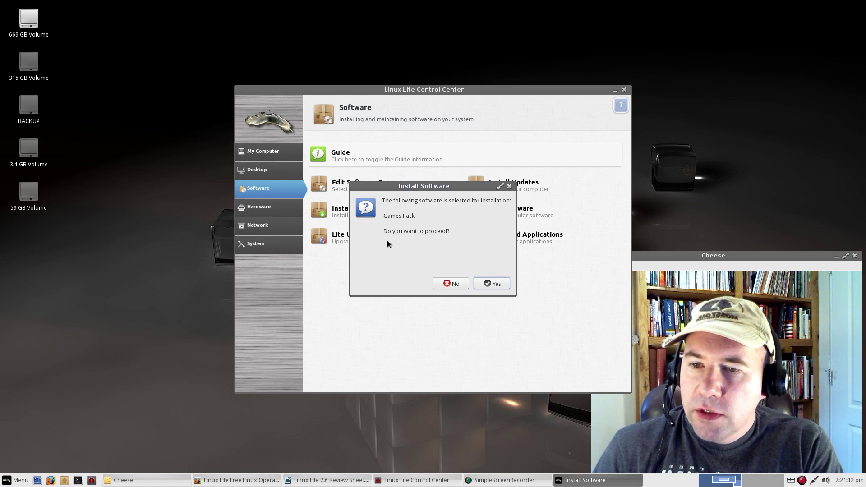
left_click(477, 283)
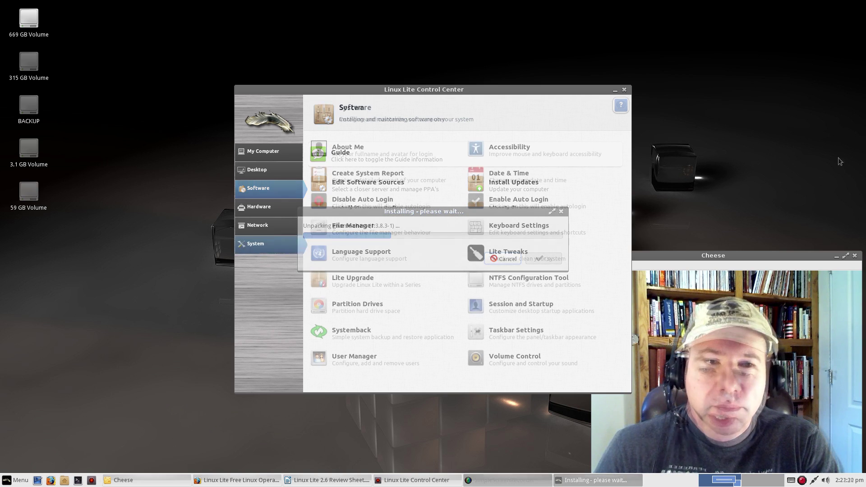
Launch Systemback with the administrator password and create a new restore point.
left_click(359, 331)
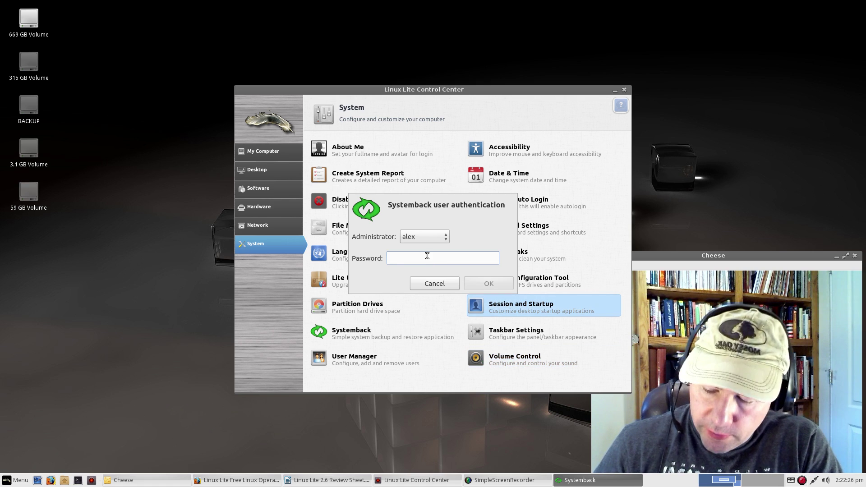
type("*********")
key("Return")
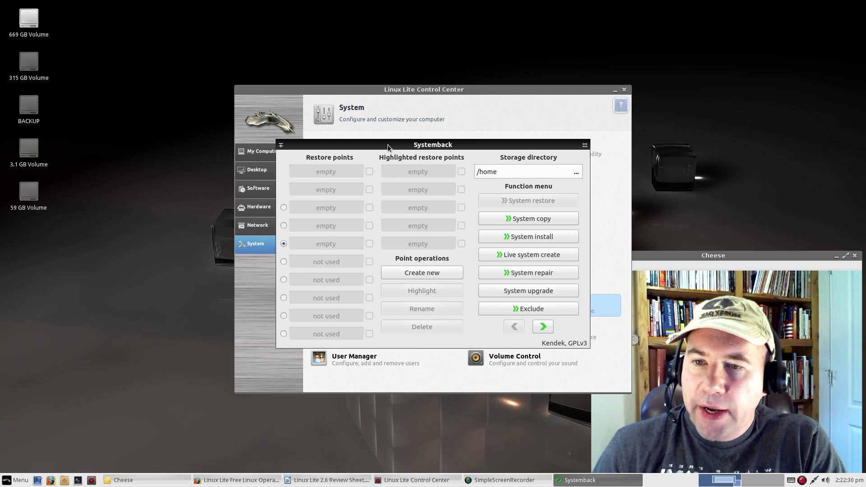
left_click_drag(388, 145, 399, 121)
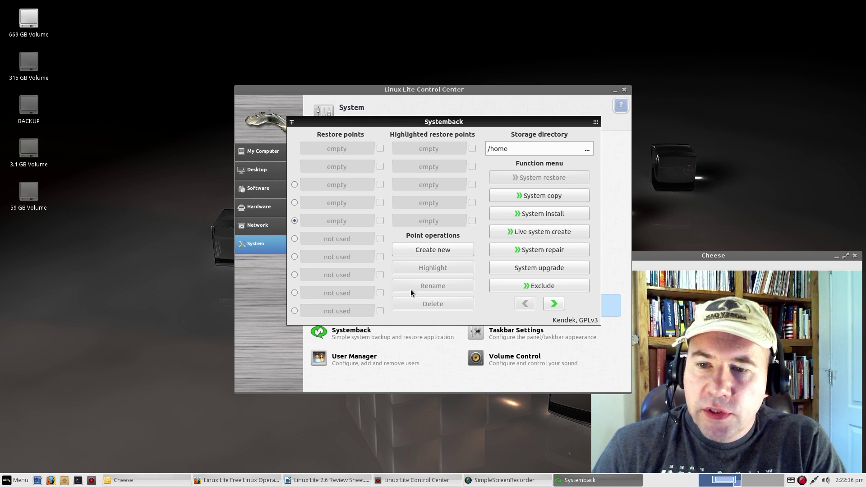
left_click(433, 251)
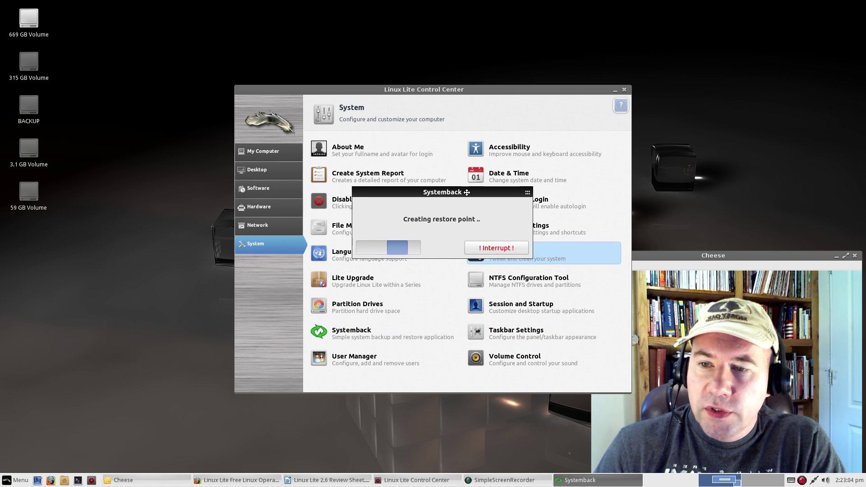
Move the restore-point progress dialog to the upper left and launch Lite Tweaks.
left_click_drag(468, 189, 143, 21)
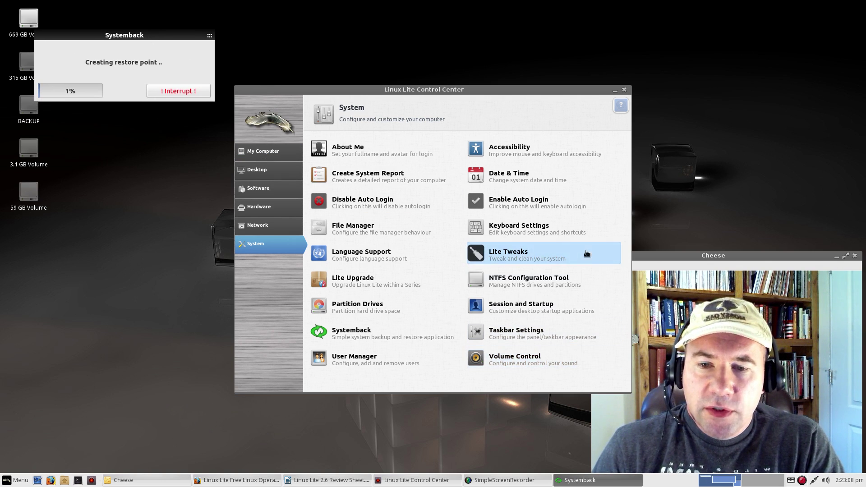
left_click(532, 252)
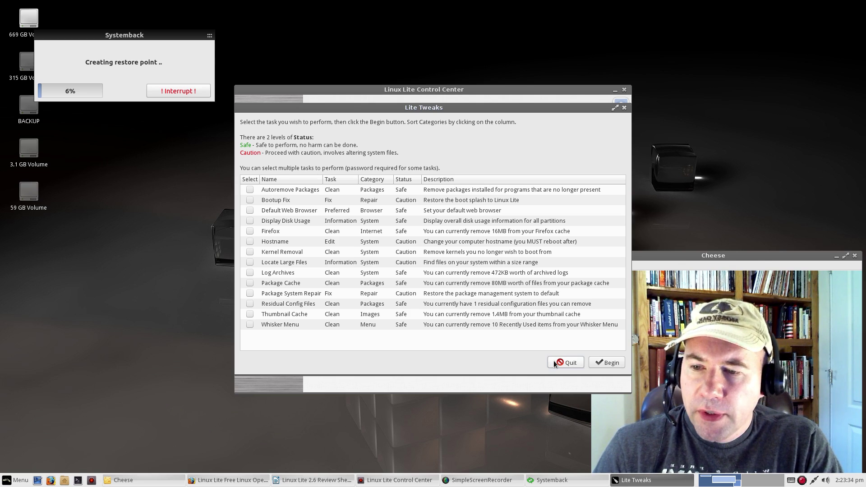
Quit Lite Tweaks, returning to the Control Center's My Computer overview.
left_click(566, 363)
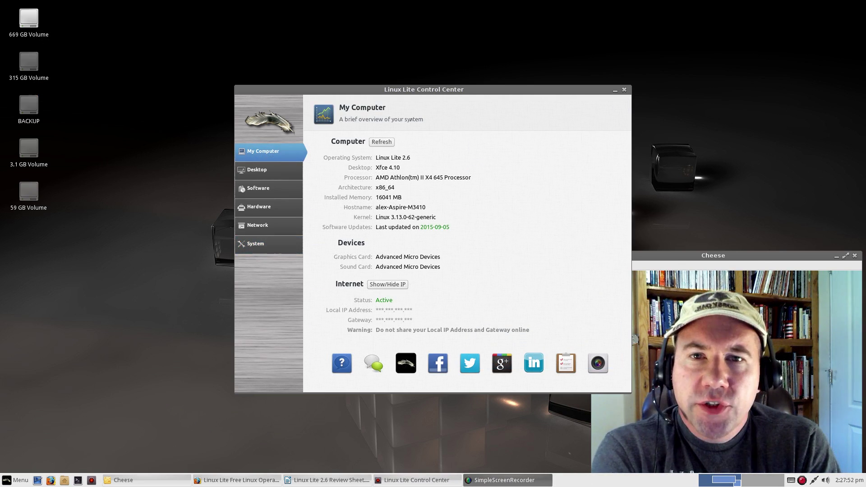